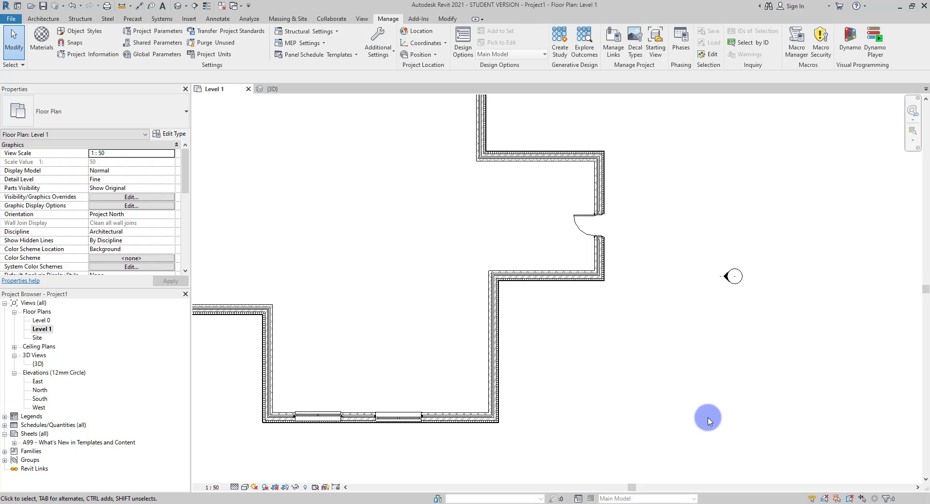
# Step: Zoom out over the whole plan, then select the horizontal wall below the door
pyautogui.scroll(-2, 607, 374)
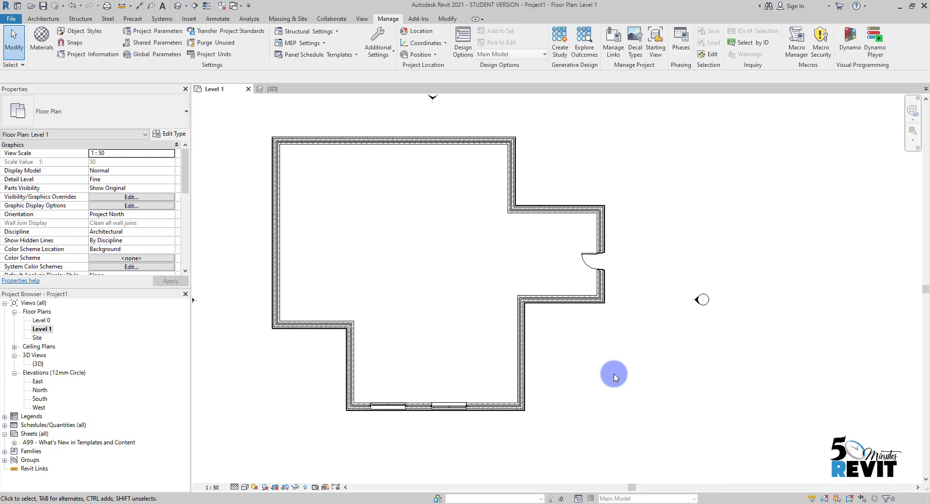
pyautogui.scroll(1, 525, 283)
pyautogui.scroll(1, 601, 408)
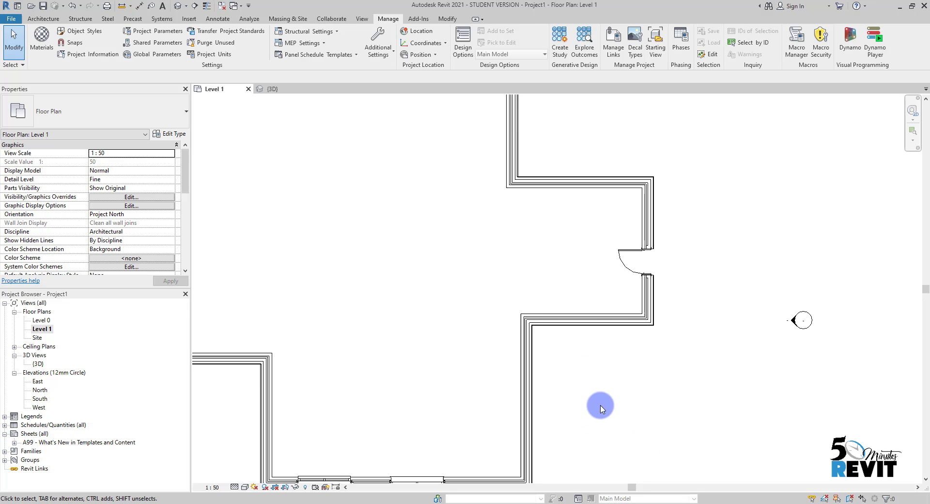
pyautogui.click(582, 324)
# Step: Move the temporary dimension's witness lines onto the wall faces
pyautogui.moveTo(616, 387); pyautogui.dragTo(670, 315, button='middle')
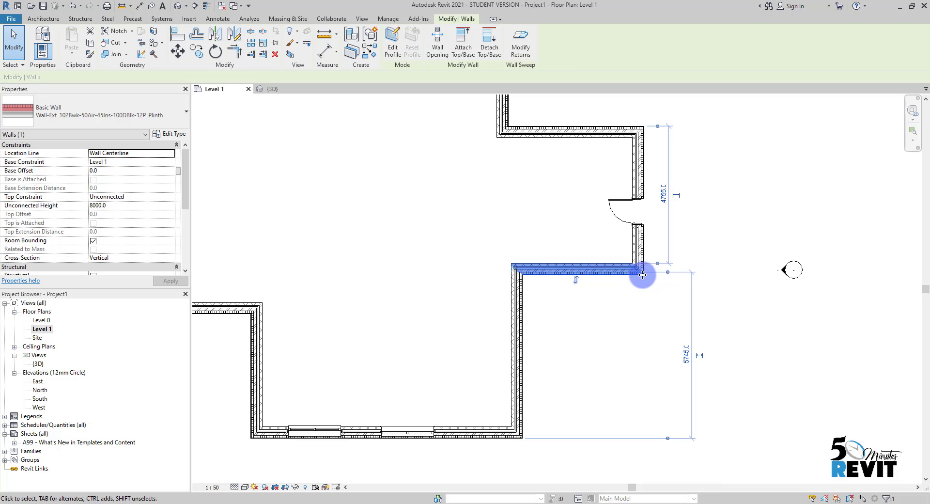
pyautogui.scroll(2, 649, 281)
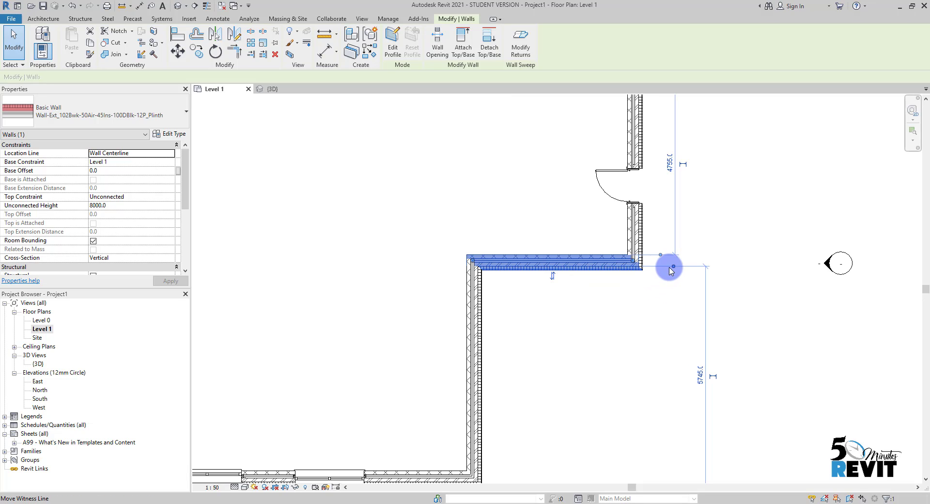
pyautogui.scroll(-2, 644, 353)
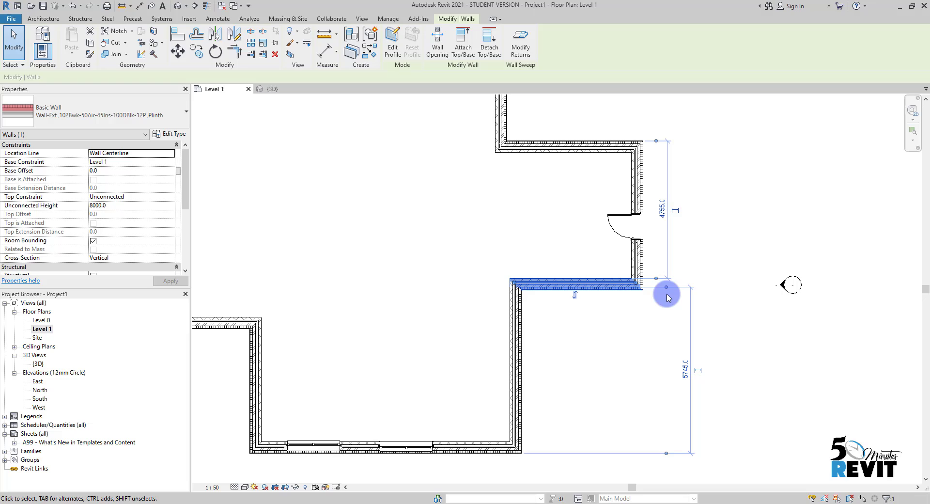
pyautogui.scroll(-2, 639, 310)
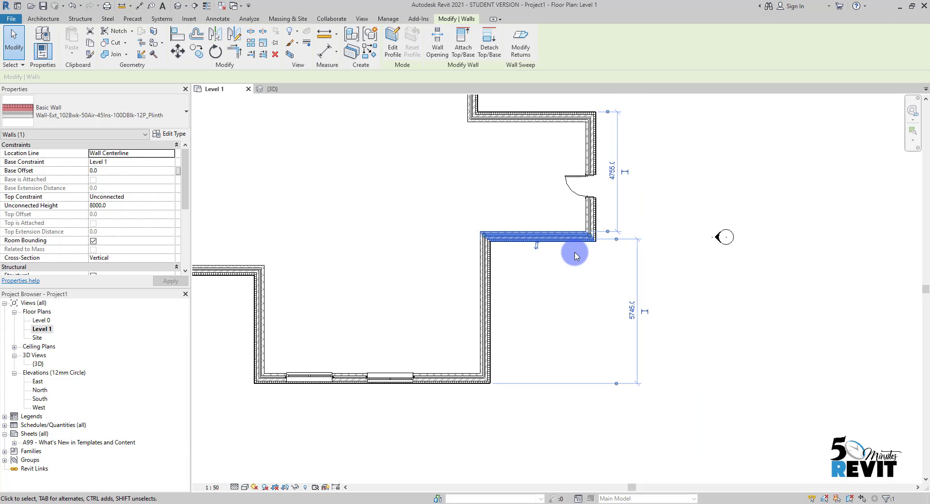
pyautogui.scroll(2, 575, 256)
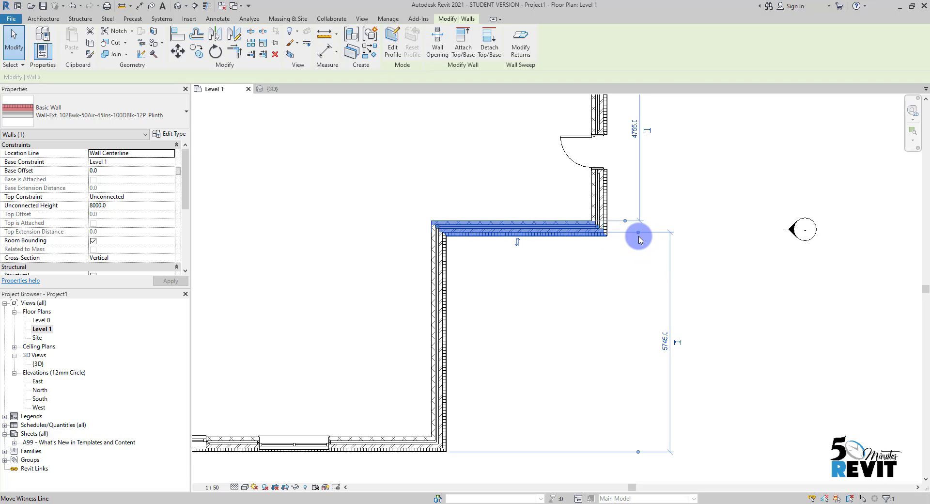
pyautogui.moveTo(639, 237); pyautogui.dragTo(601, 241)
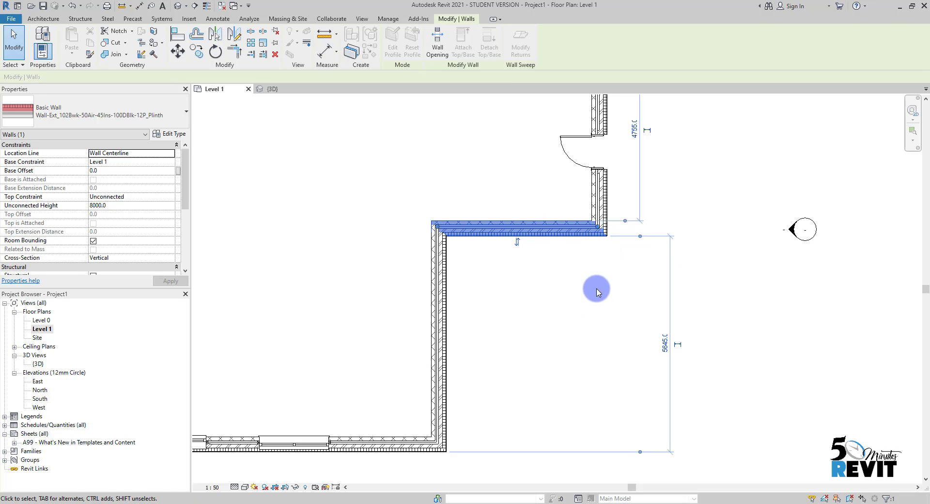
pyautogui.moveTo(584, 370); pyautogui.dragTo(600, 358, button='middle')
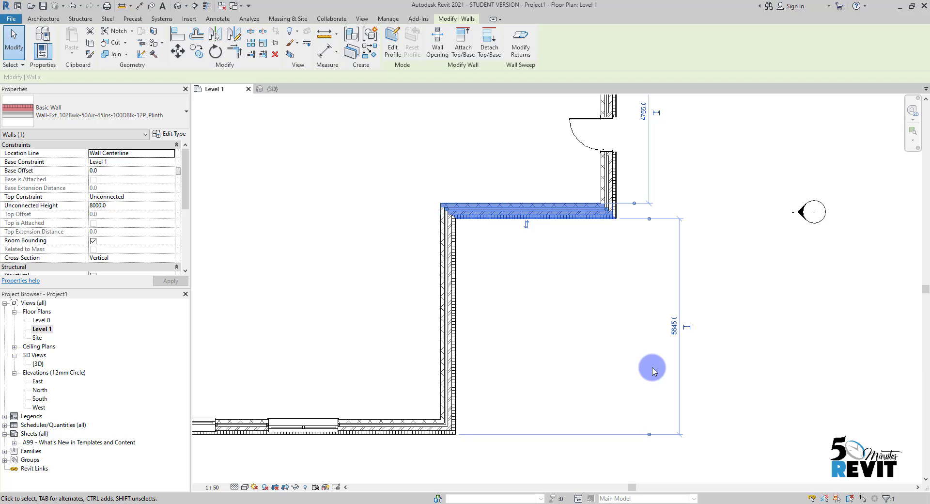
# Step: Change the 5645 distance to 6000 to reposition the wall
pyautogui.click(674, 328)
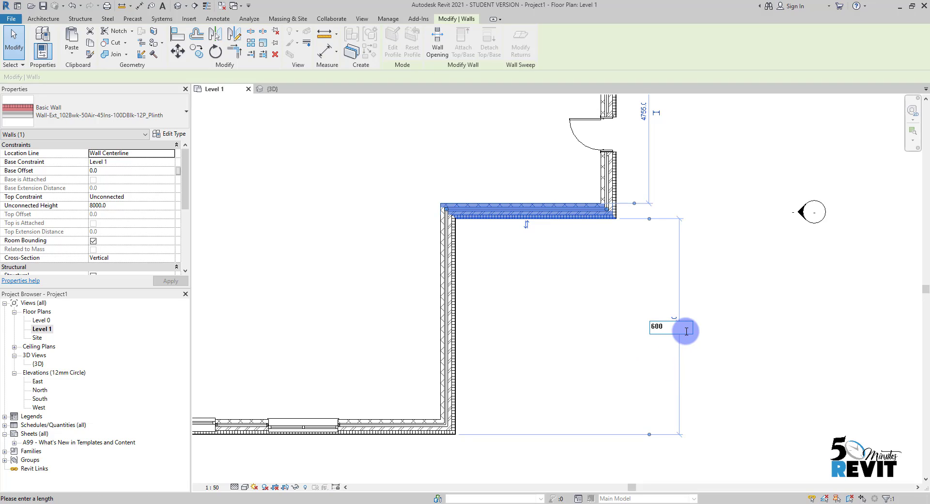
pyautogui.press('Return')
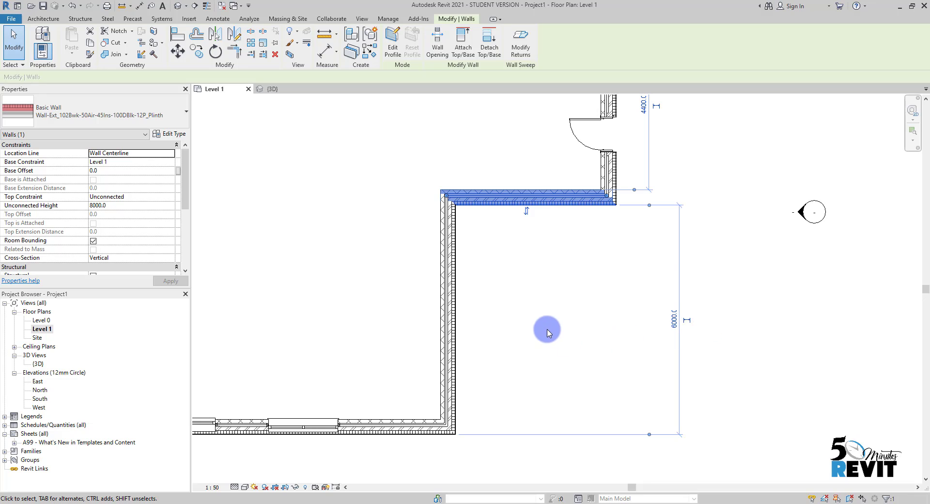
pyautogui.moveTo(546, 328)
pyautogui.mouseDown(button='middle')
pyautogui.moveTo(567, 306)
pyautogui.moveTo(596, 383)
pyautogui.moveTo(558, 313)
pyautogui.moveTo(592, 377)
pyautogui.moveTo(594, 319)
pyautogui.moveTo(603, 372)
pyautogui.mouseUp(button='middle')
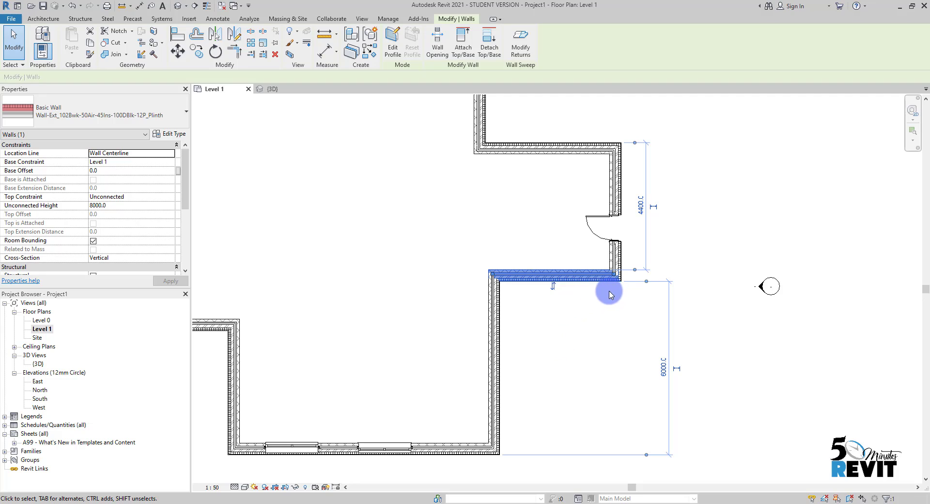
# Step: Set Temporary Dimensions to measure doors and windows from Centerlines
pyautogui.click(390, 19)
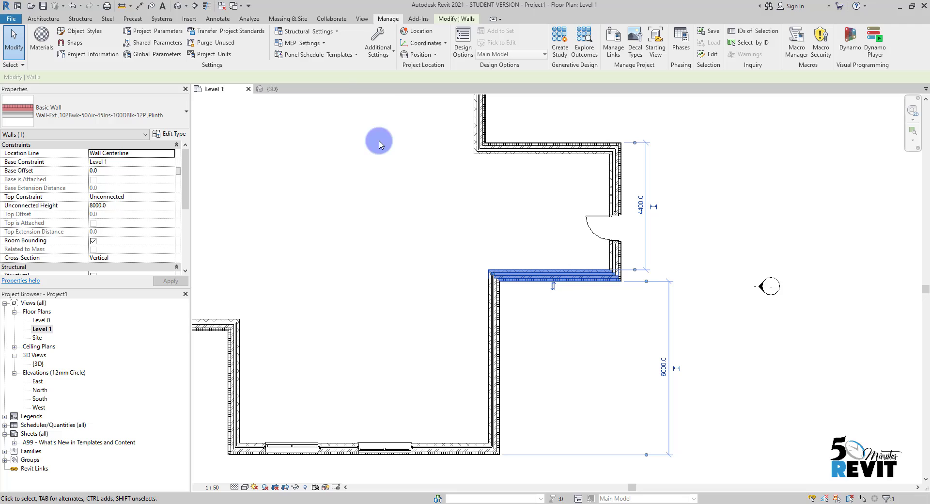
pyautogui.click(378, 46)
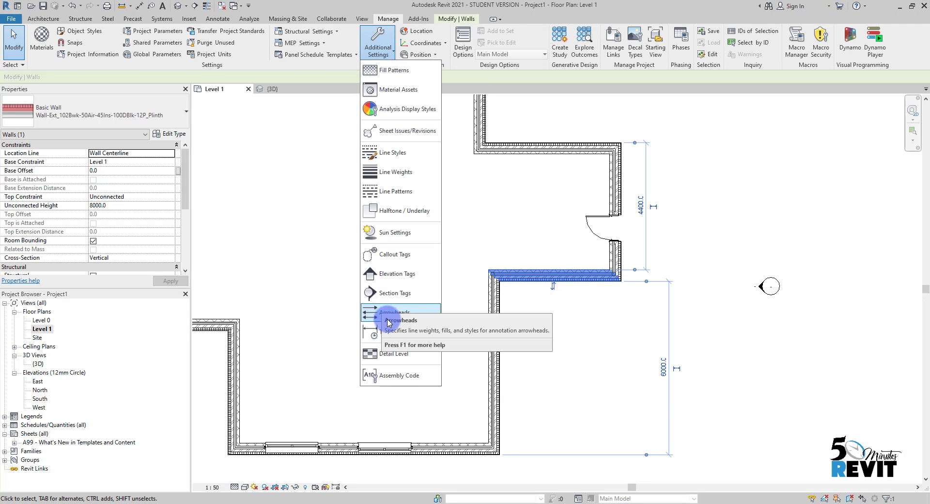
pyautogui.click(405, 332)
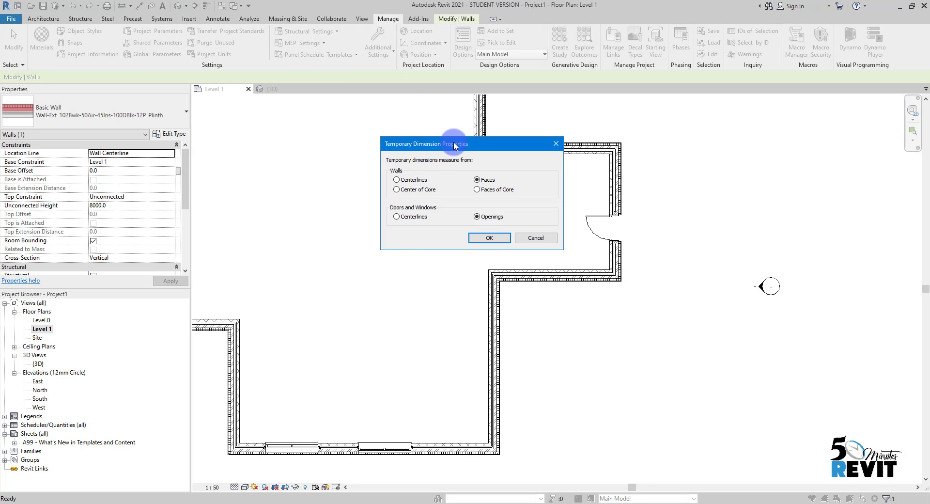
pyautogui.moveTo(454, 143); pyautogui.dragTo(429, 113)
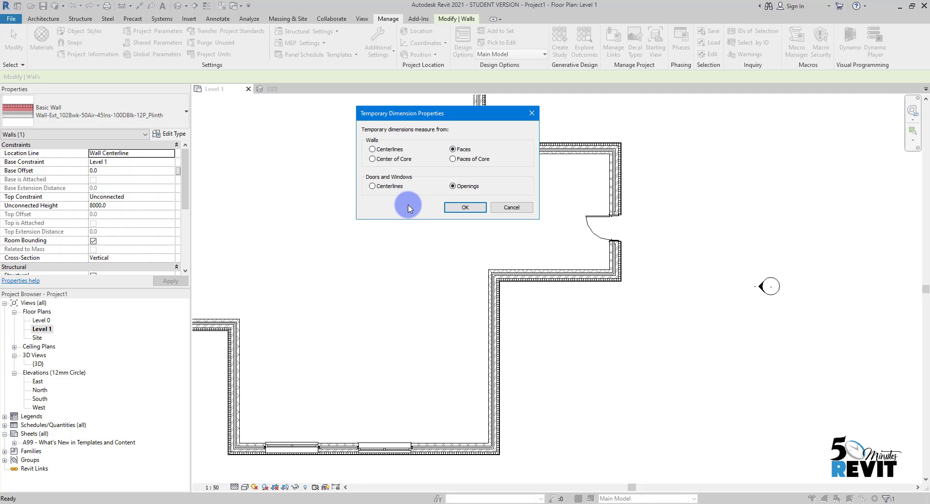
pyautogui.click(373, 186)
pyautogui.click(465, 208)
# Step: Select the door and change its 1451.3 lower distance to 2000
pyautogui.click(587, 224)
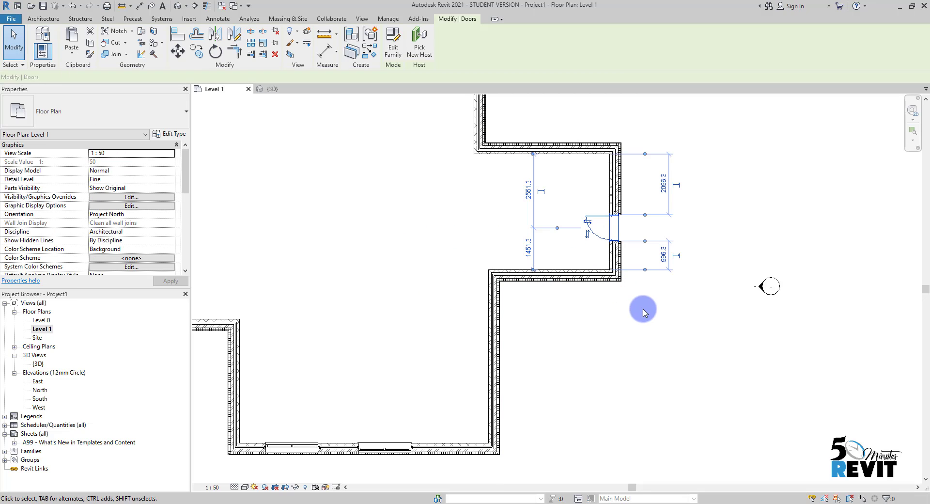
pyautogui.scroll(1, 646, 270)
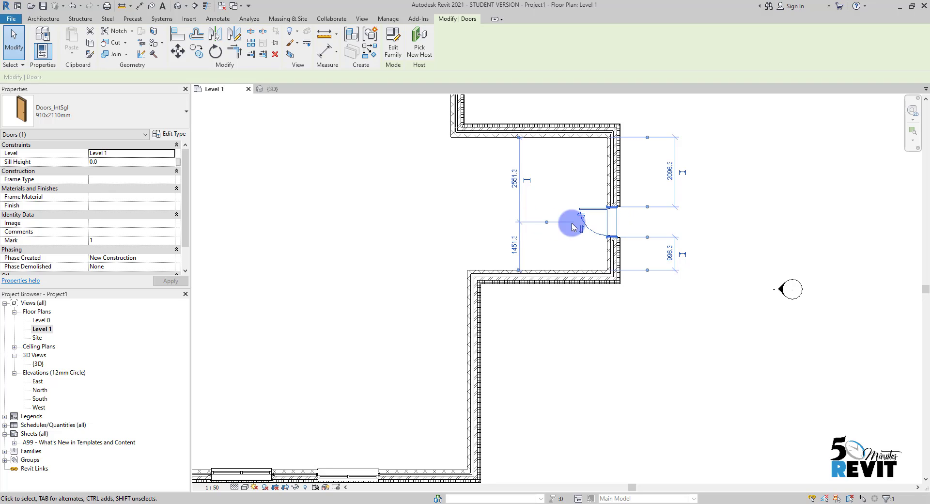
pyautogui.click(514, 248)
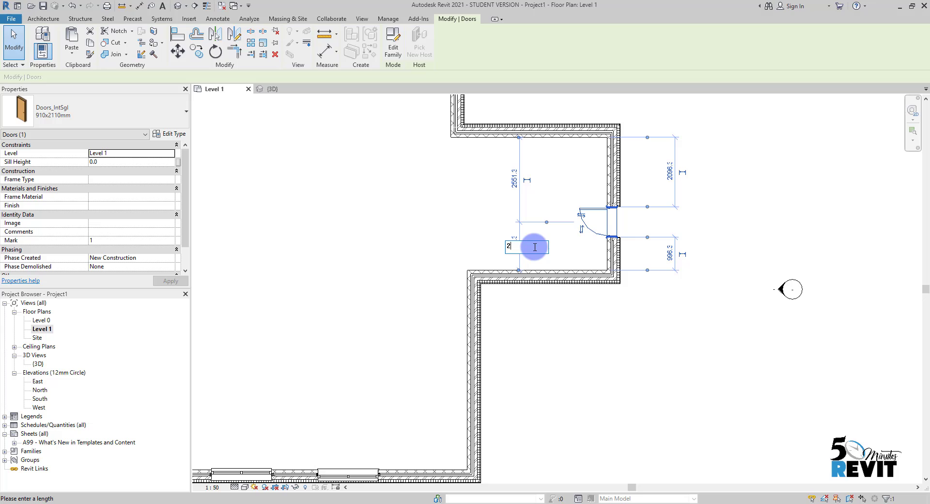
pyautogui.press('Return')
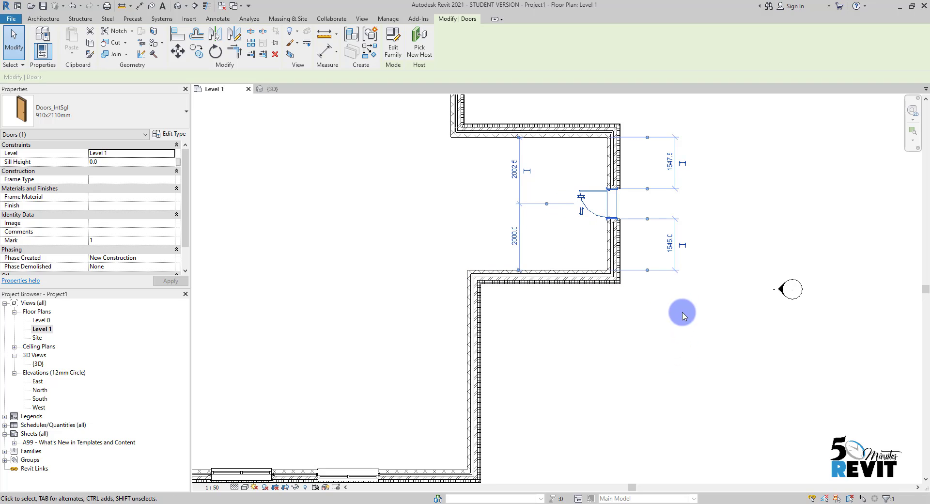
# Step: Make the 1545.0, 1547.5 and 2002.5 dimensions permanent
pyautogui.click(683, 245)
pyautogui.click(682, 163)
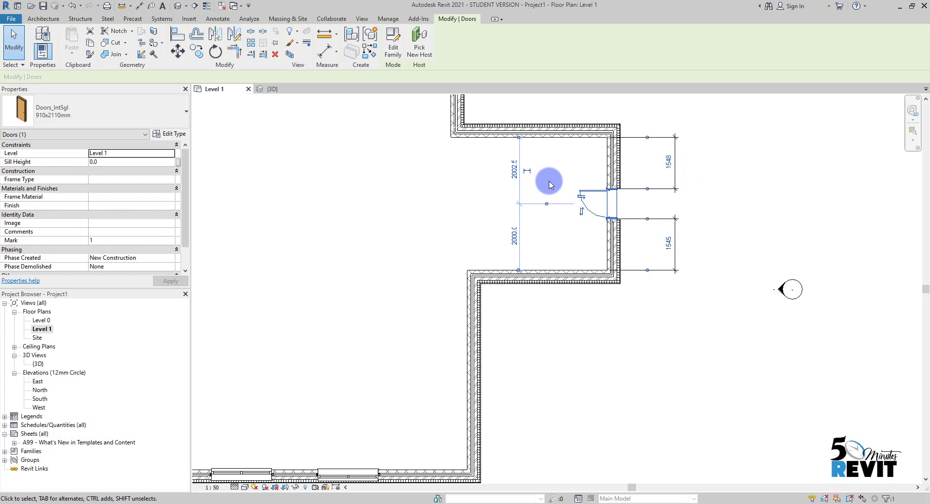
pyautogui.click(529, 174)
# Step: Delete the permanent dimension strings (2003/2000, 1548/1545) around the door
pyautogui.click(444, 208)
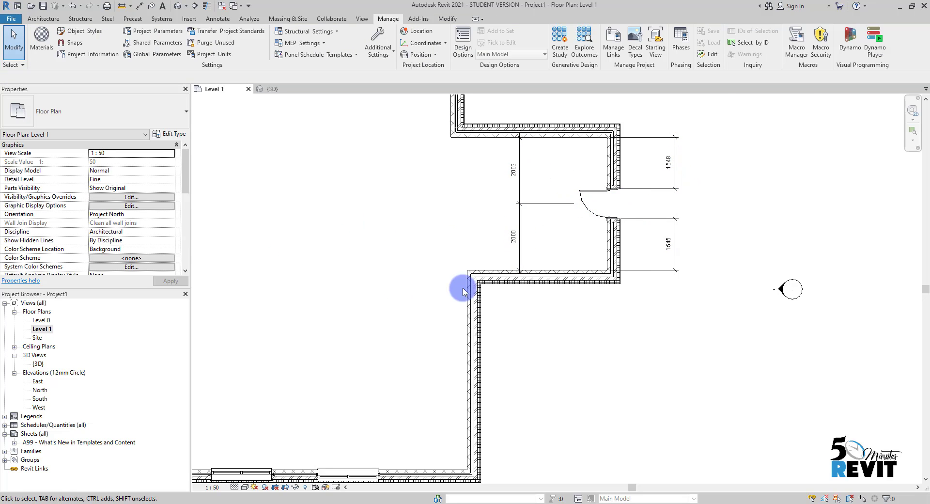
pyautogui.scroll(3, 479, 246)
pyautogui.moveTo(479, 246); pyautogui.dragTo(352, 341, button='middle')
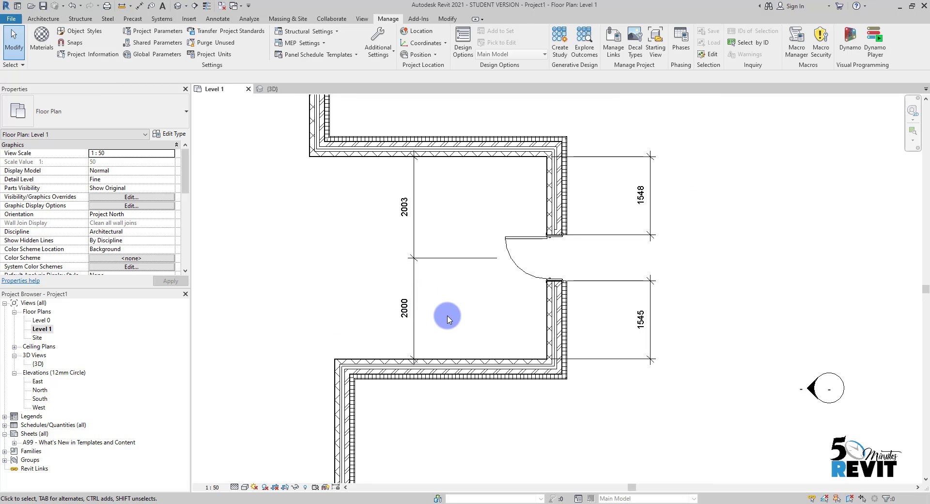
pyautogui.scroll(-1, 485, 310)
pyautogui.moveTo(497, 309); pyautogui.dragTo(465, 301, button='middle')
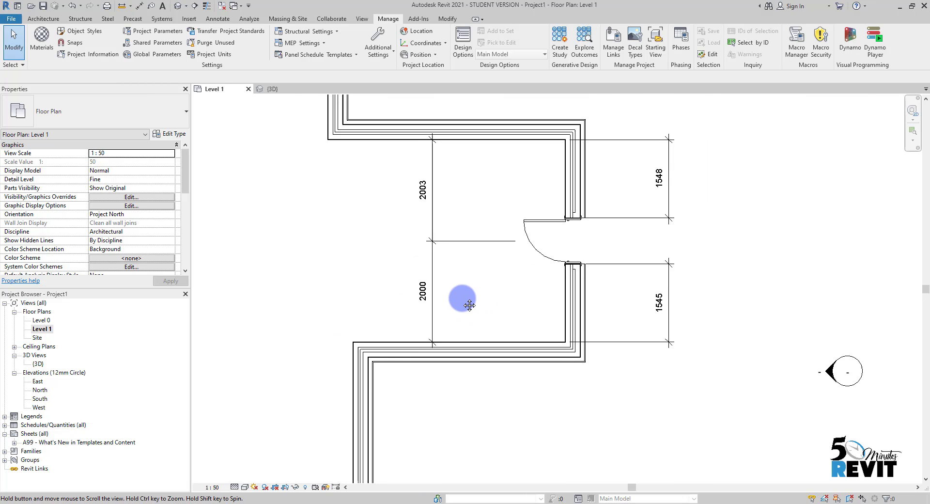
pyautogui.click(408, 266)
pyautogui.click(442, 228)
pyautogui.moveTo(698, 166); pyautogui.dragTo(647, 287)
pyautogui.press('Delete')
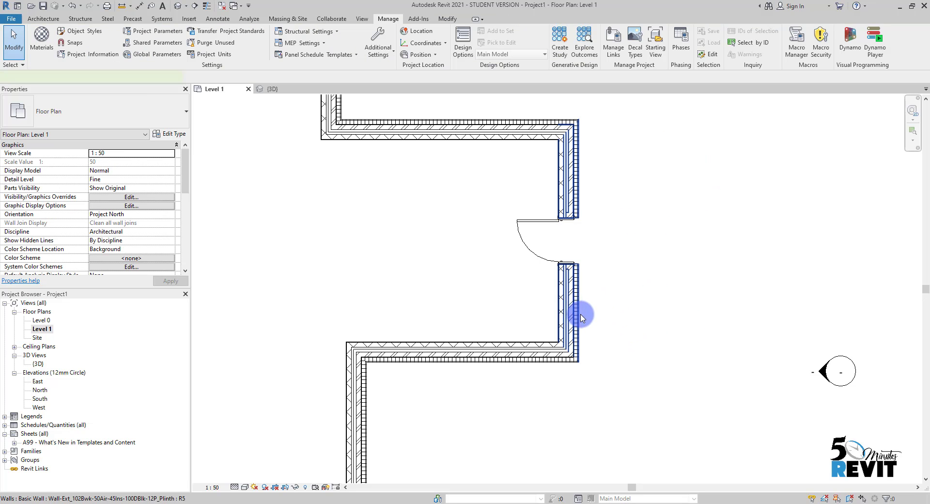
# Step: Select the right wall, then the door to display its temporary dimensions
pyautogui.click(579, 315)
pyautogui.scroll(-2, 478, 286)
pyautogui.click(452, 259)
pyautogui.click(506, 255)
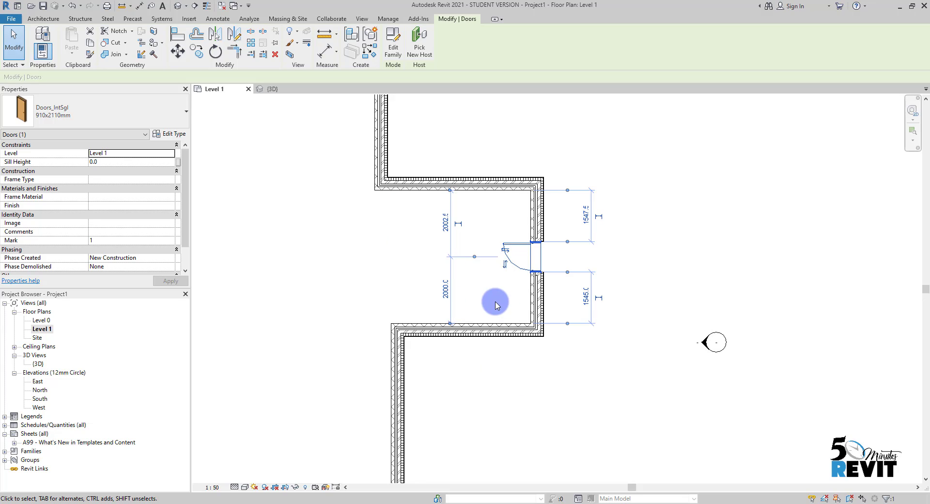
# Step: Change the door's 2000 distance to =2000.0/3, giving 666.7
pyautogui.scroll(2, 447, 303)
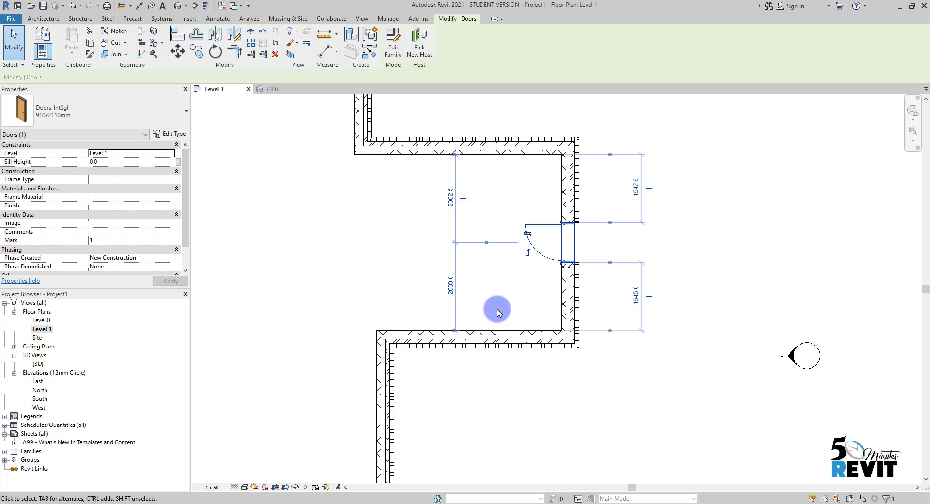
pyautogui.click(452, 288)
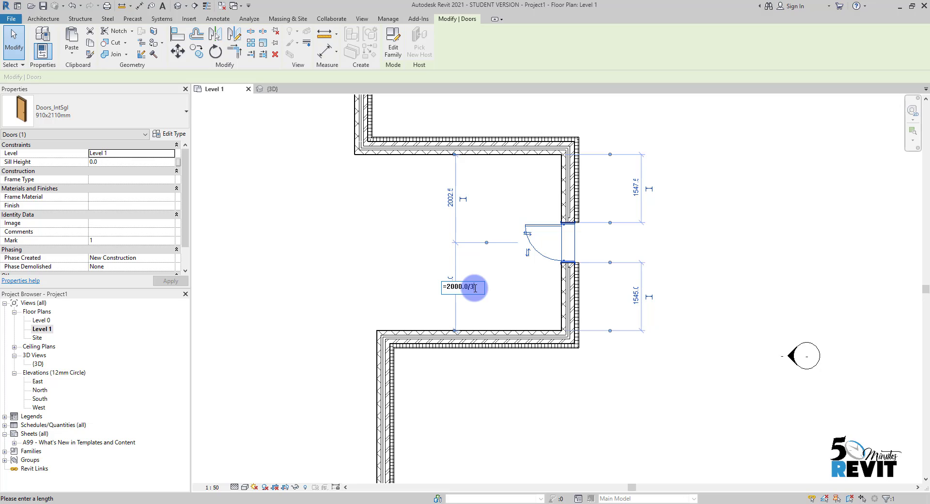
pyautogui.press('Return')
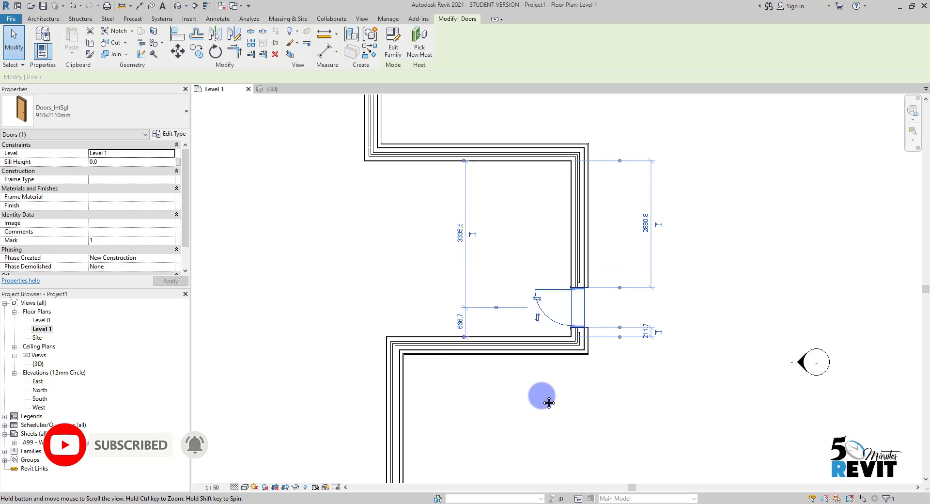
# Step: Set the 666.7 distance back to 2000 and deselect the door
pyautogui.moveTo(475, 358); pyautogui.dragTo(474, 344, button='middle')
pyautogui.click(448, 301)
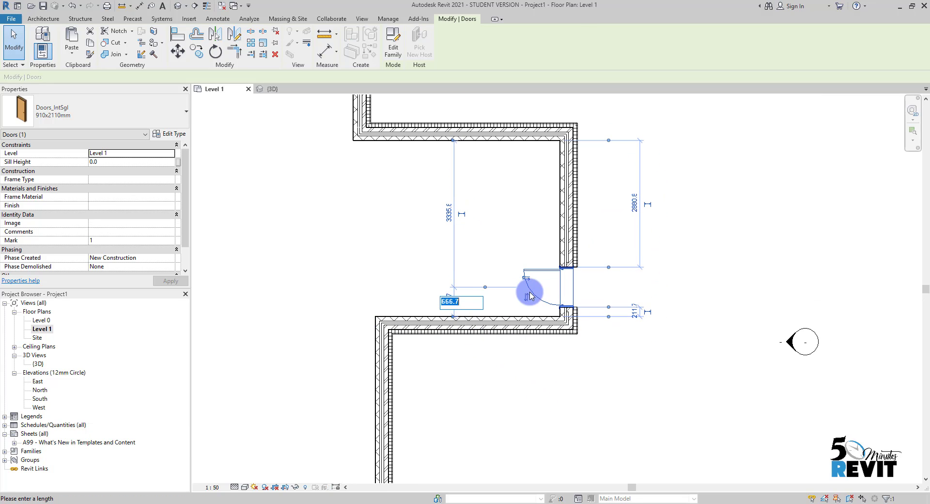
pyautogui.press('Return')
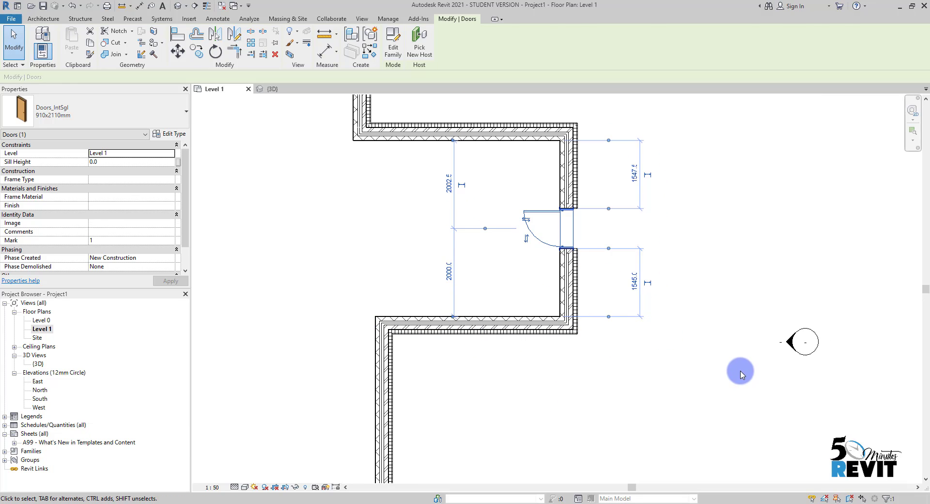
pyautogui.click(623, 370)
pyautogui.scroll(-2, 515, 405)
pyautogui.scroll(-1, 494, 399)
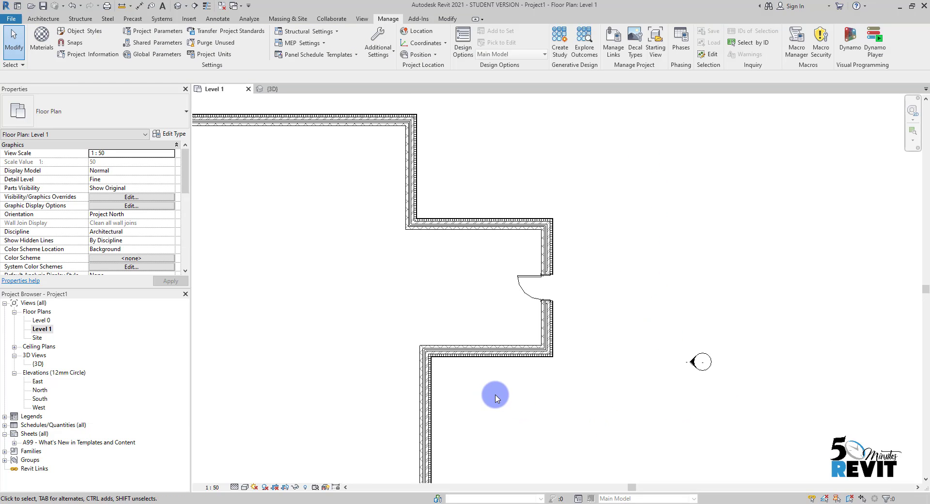